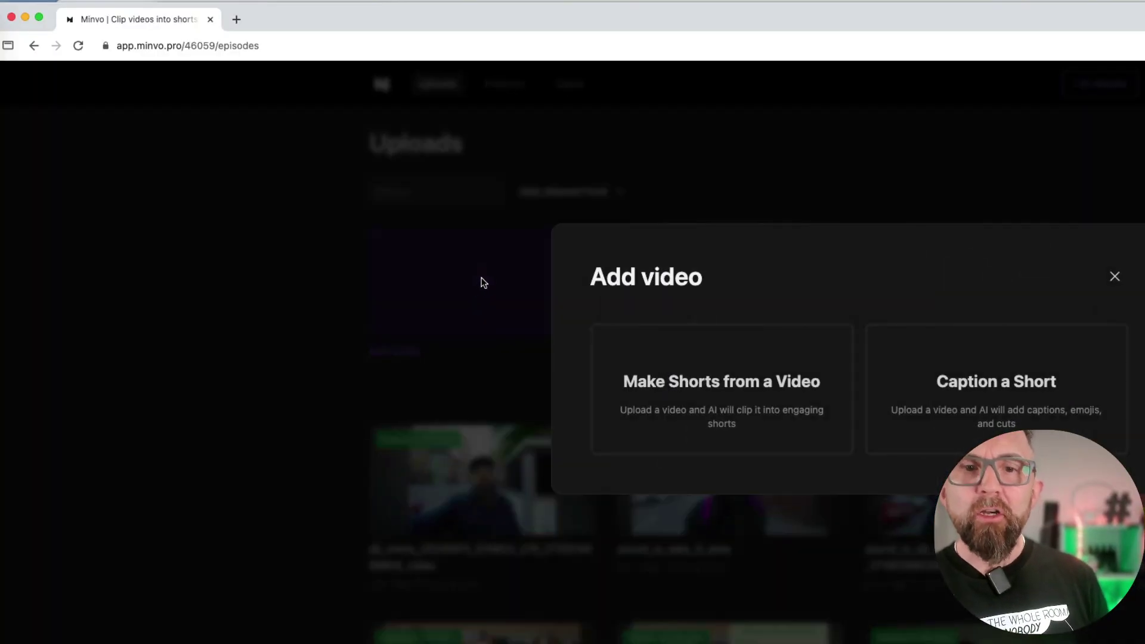
- Choose to make shorts from a video and select 30 - 60 secs as the moment duration
left_click(719, 345)
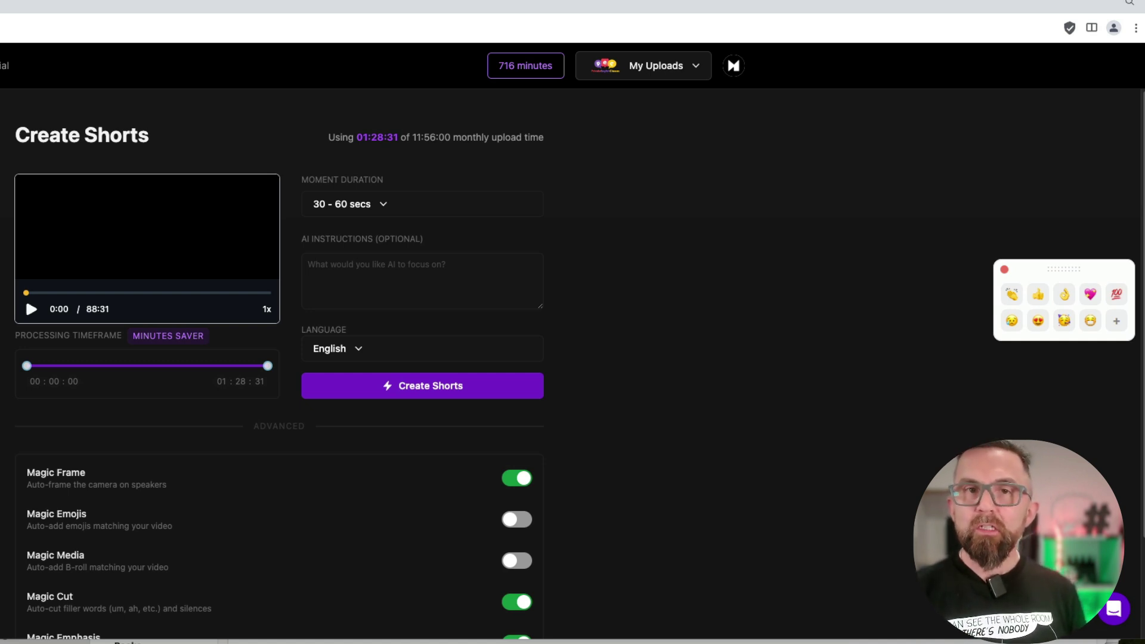
left_click(393, 203)
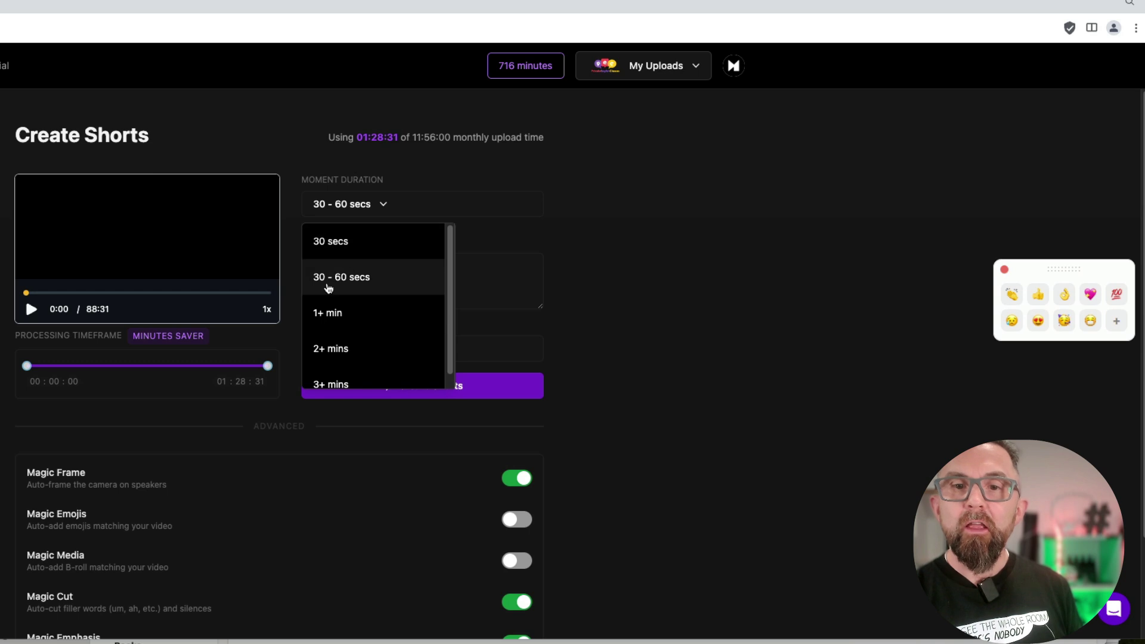
scroll(334, 342, "down", 1)
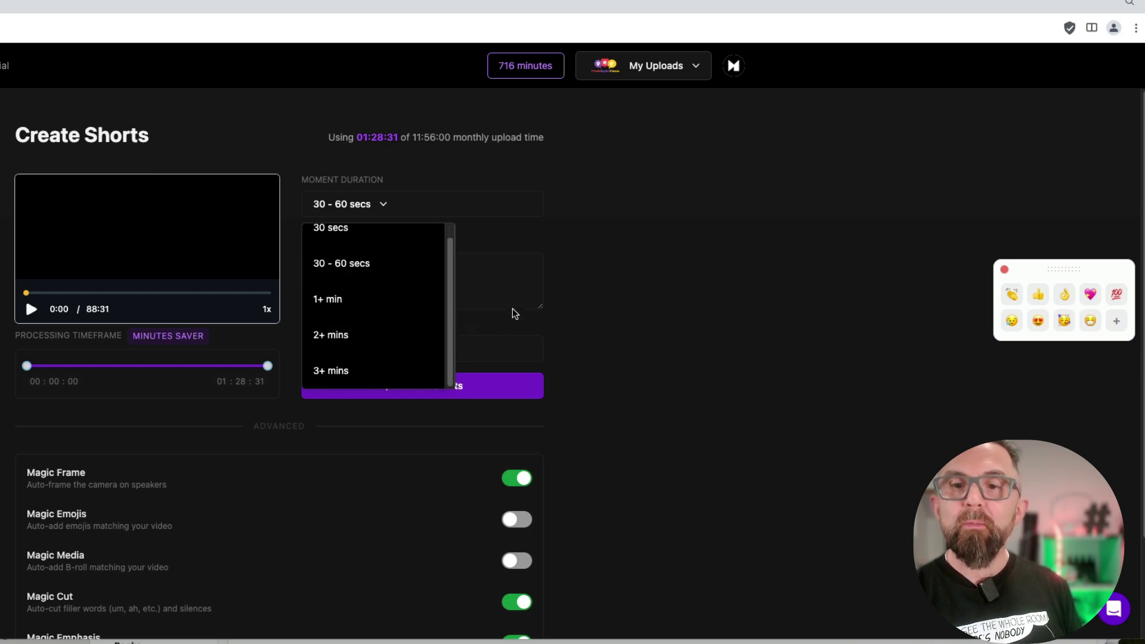
left_click(383, 280)
left_click(383, 281)
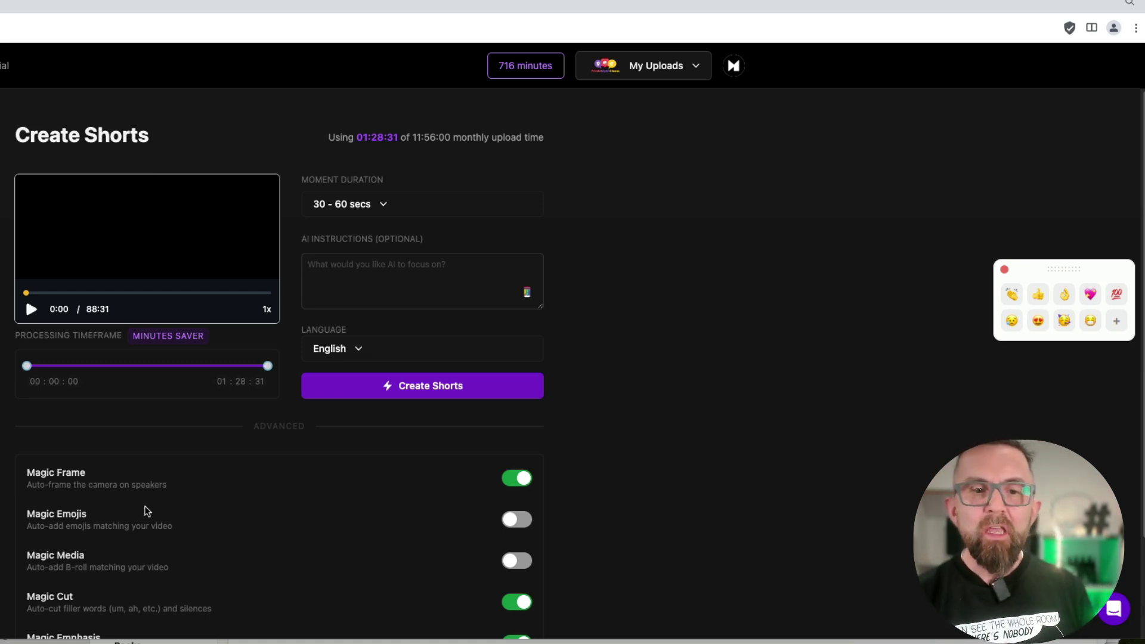
- Review the advanced Magic options and create the shorts from the uploaded video
scroll(233, 487, "down", 2)
scroll(224, 501, "down", 1)
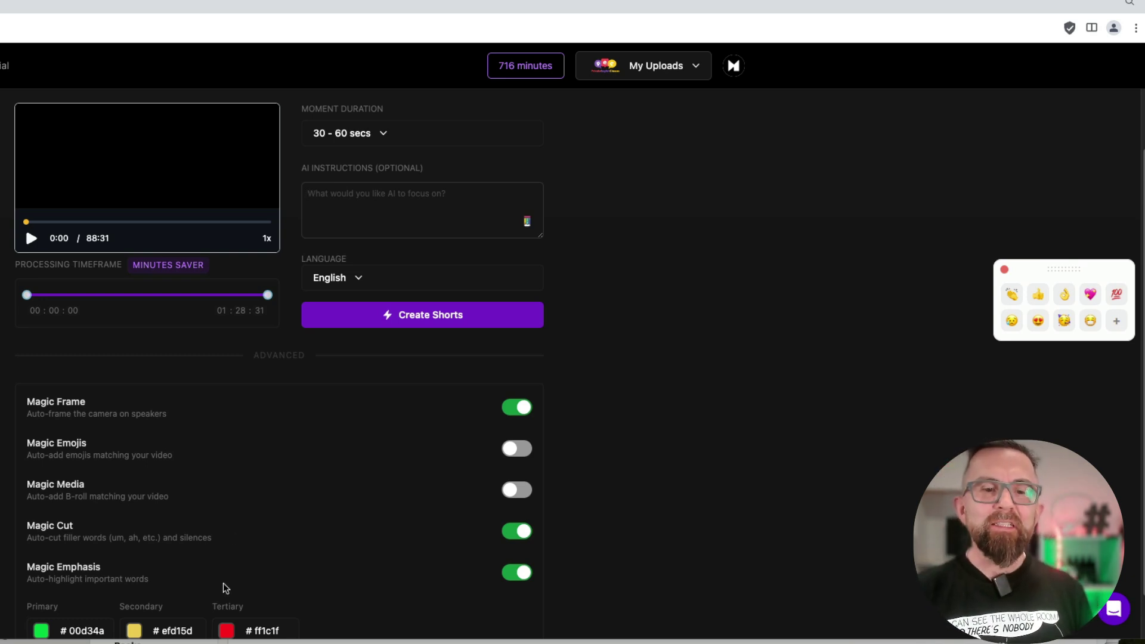
left_click(437, 319)
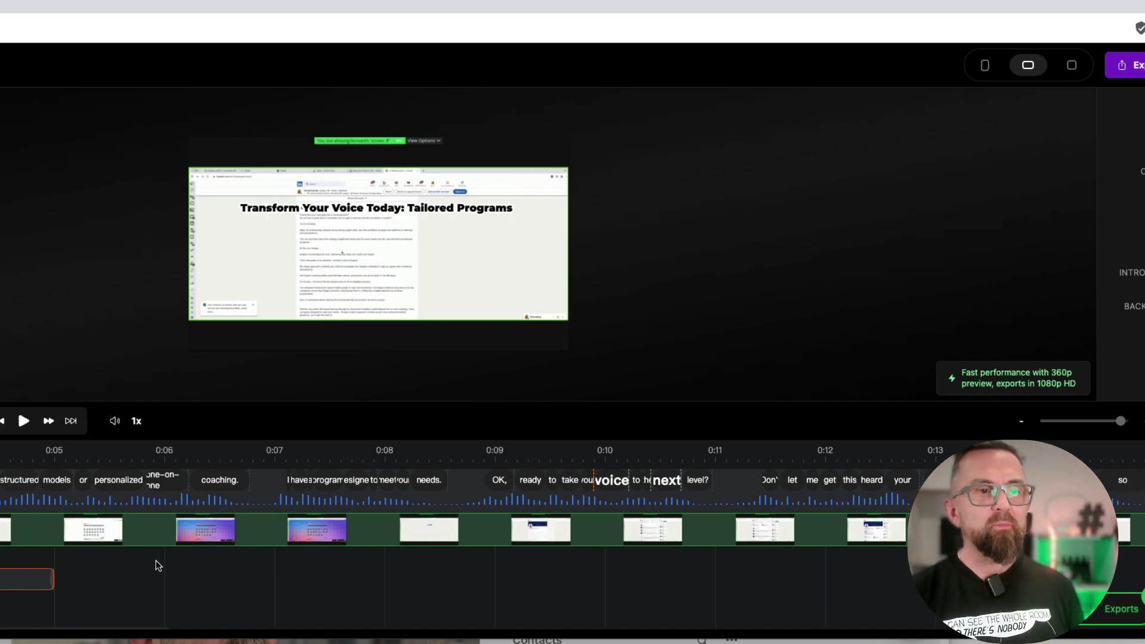
- Preview part of the generated clip in playback and switch the clip to the vertical format
left_click(21, 421)
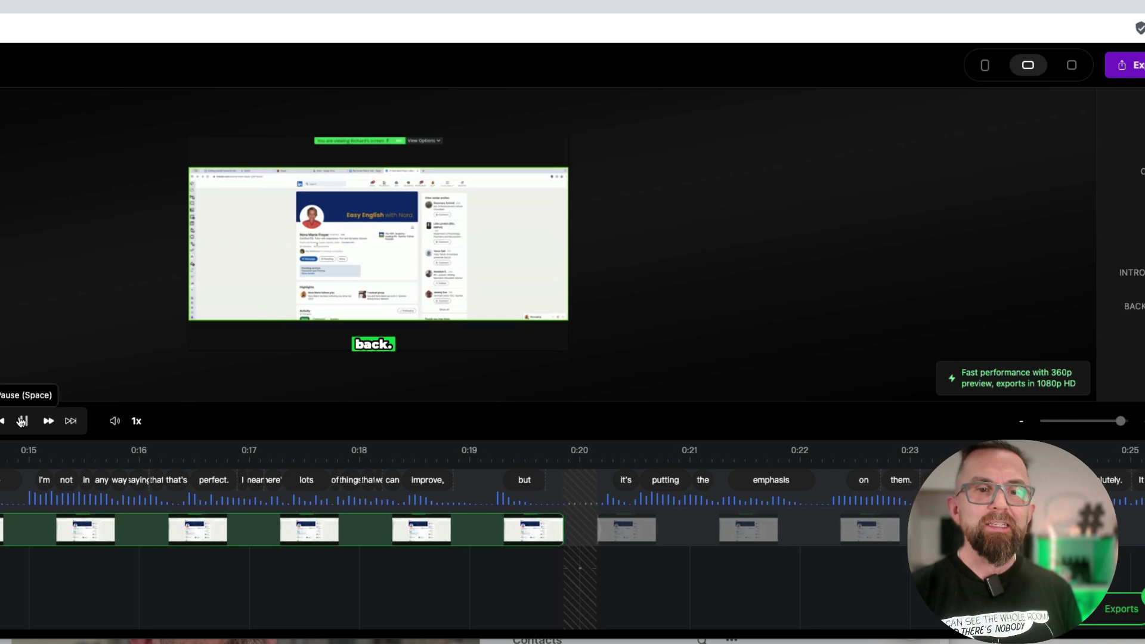
left_click(21, 422)
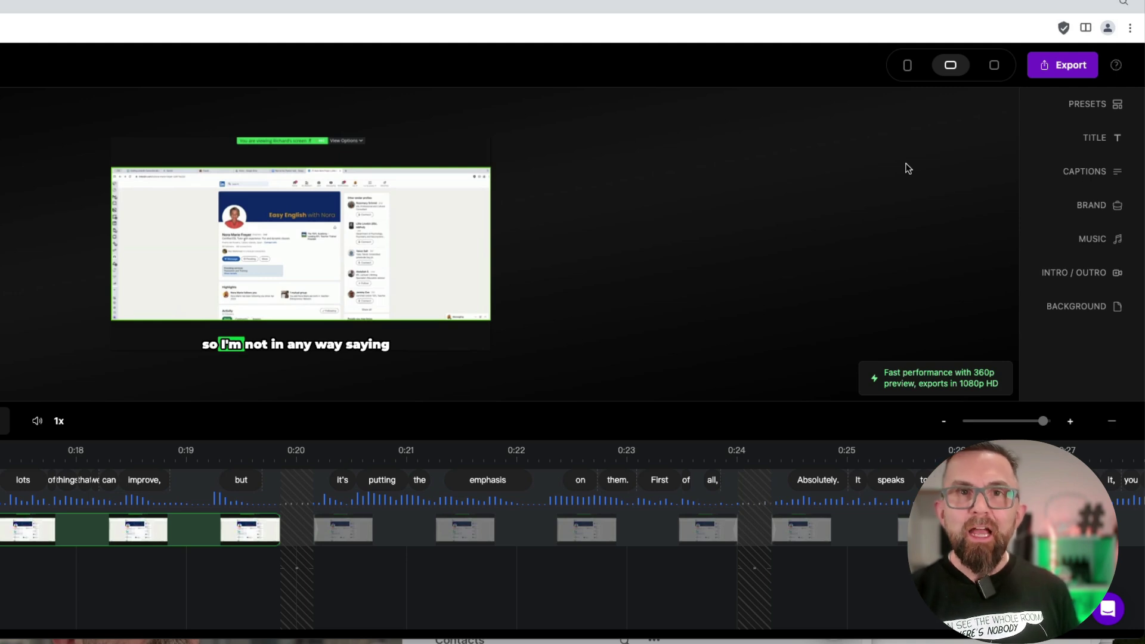
left_click(906, 67)
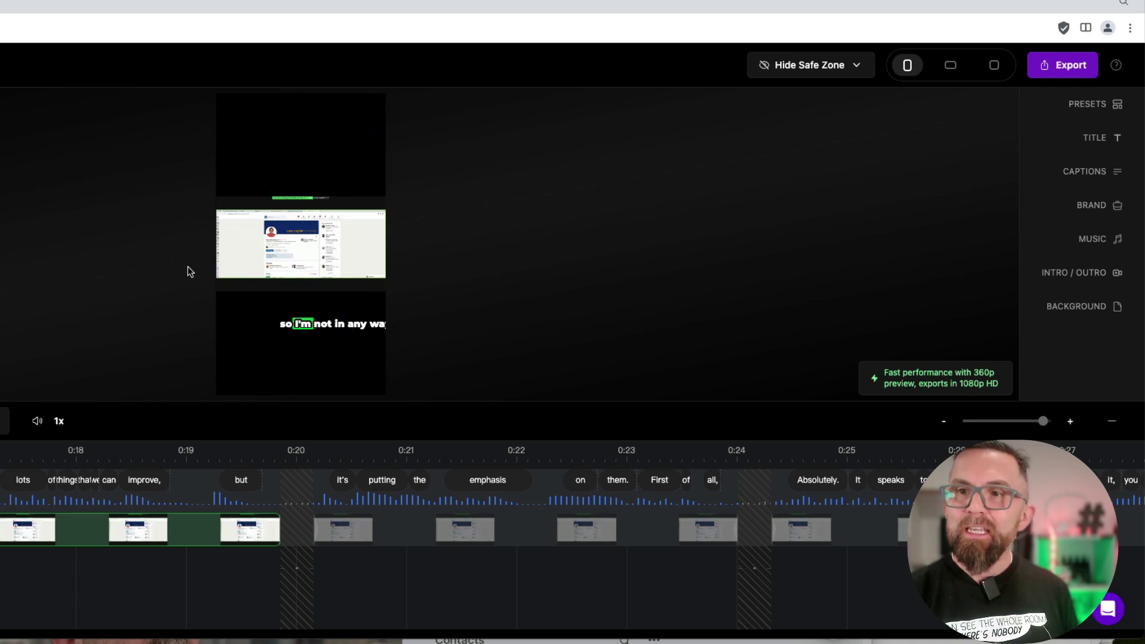
- Apply the Center preset to the current video segment and enlarge its crop frame around the profile page
left_click(349, 246)
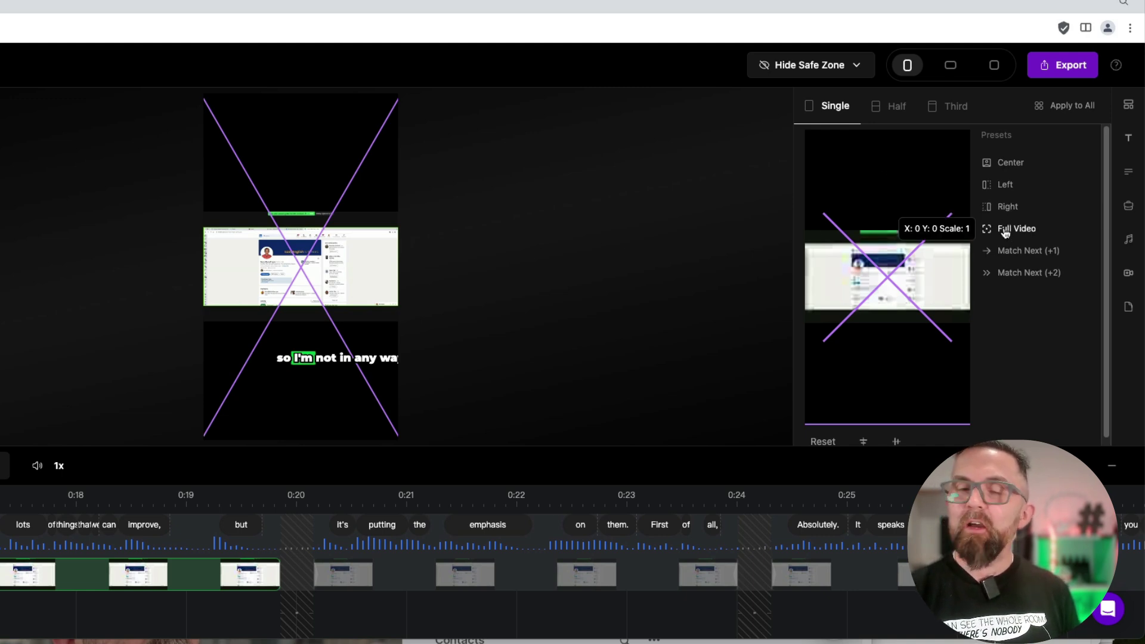
left_click(1016, 162)
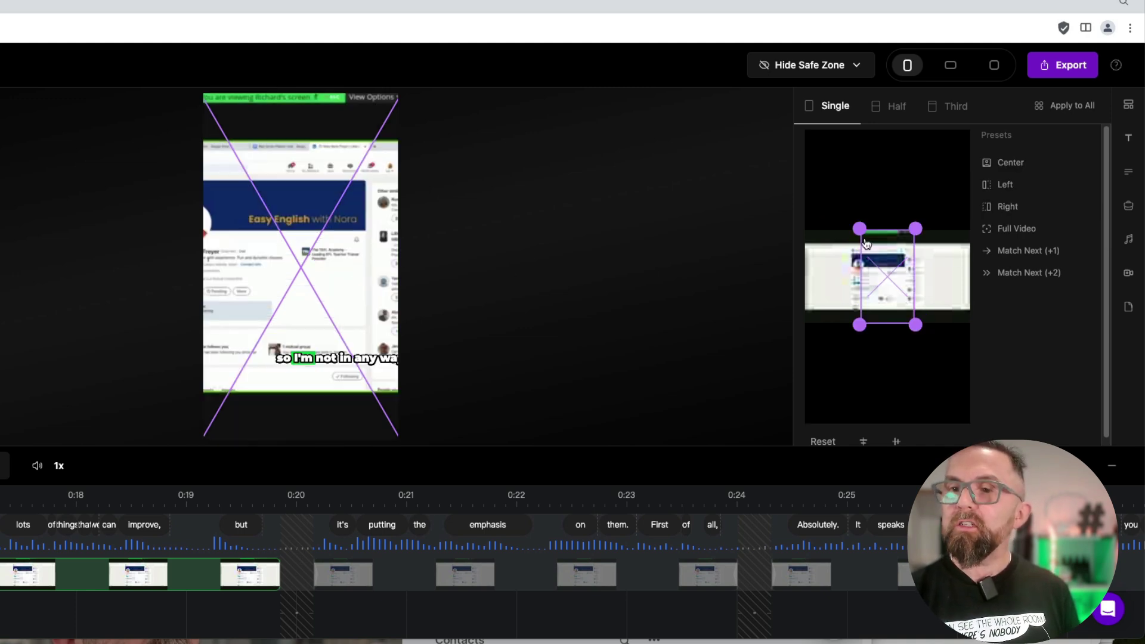
mouse_move(858, 225)
left_mouse_down()
mouse_move(836, 189)
mouse_move(846, 206)
left_mouse_up()
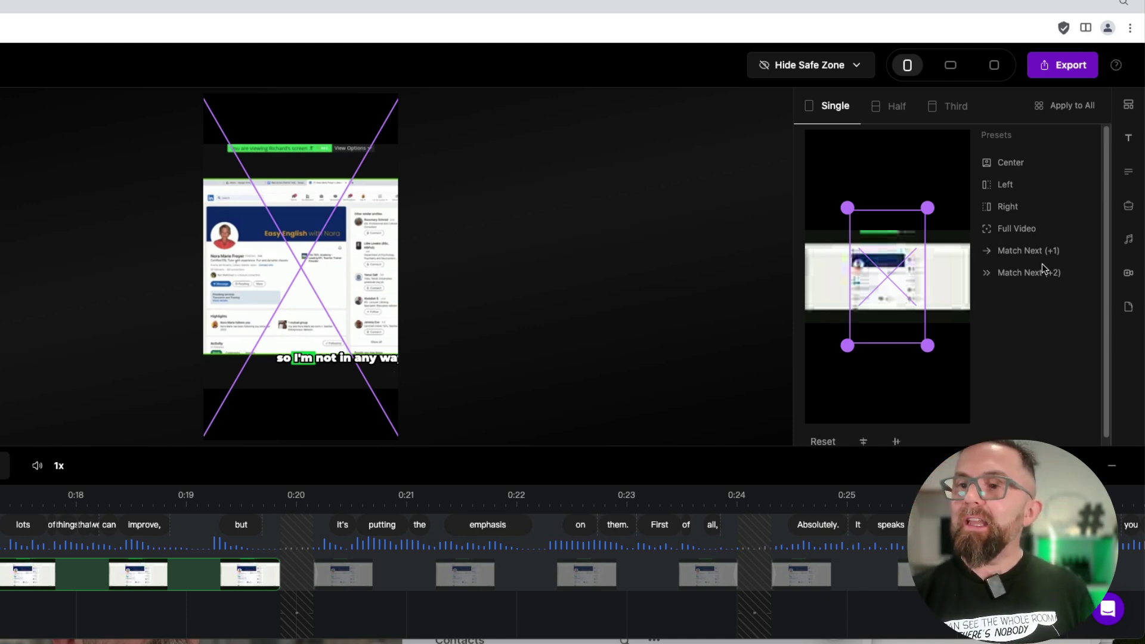
scroll(1037, 261, "down", 1)
scroll(1037, 261, "down", 1)
scroll(1035, 255, "up", 2)
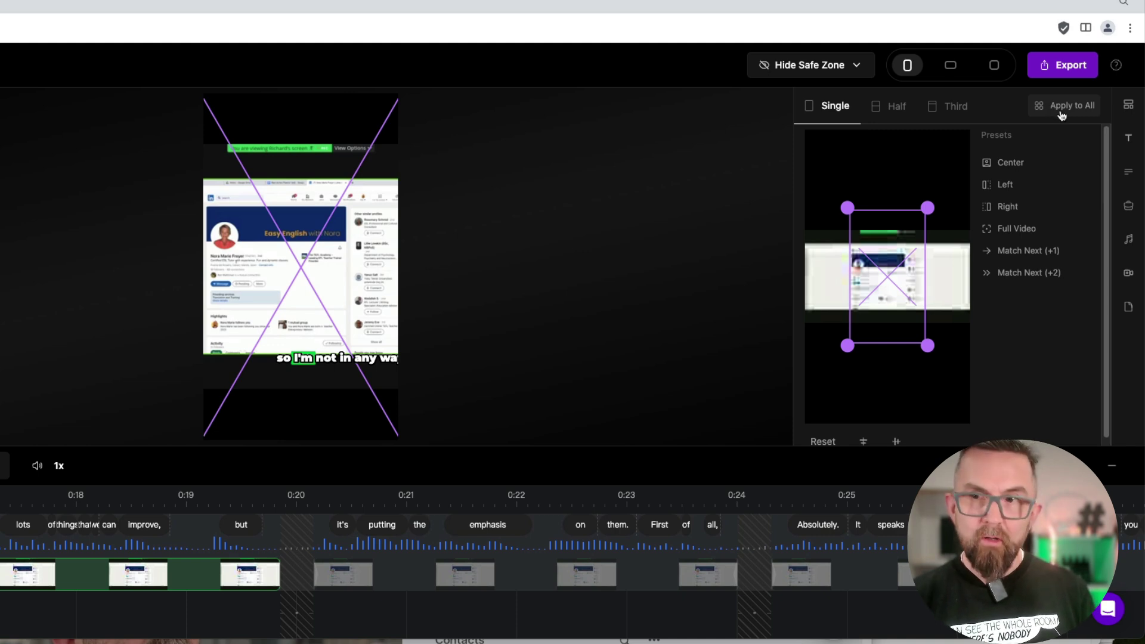
- Try the Half and Third frame layouts on the selected segment
left_click(886, 107)
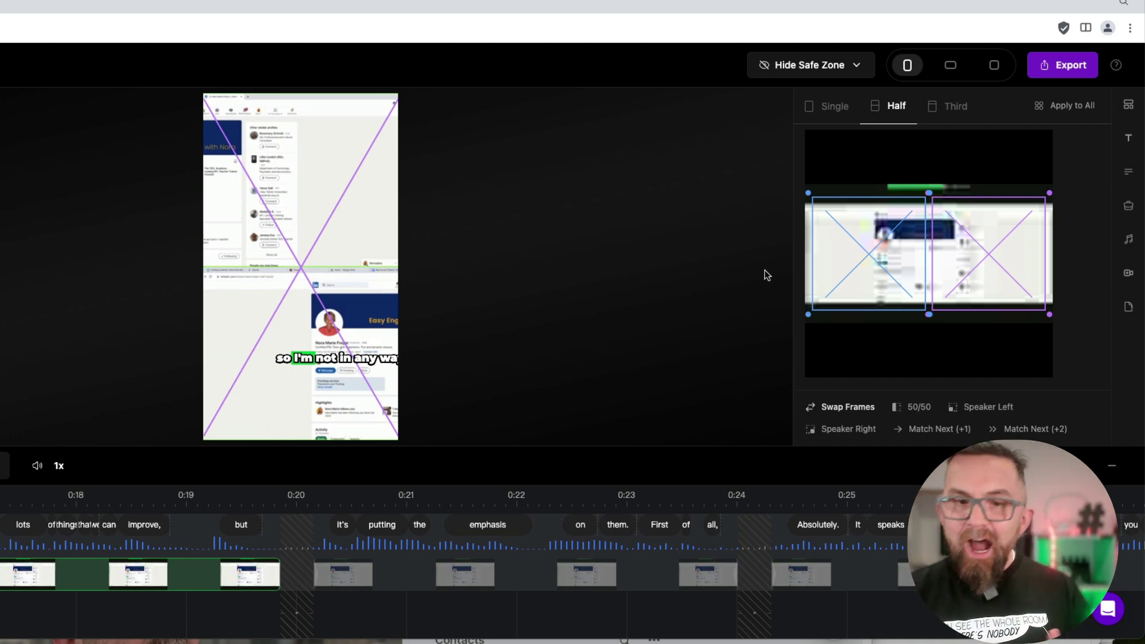
left_click(947, 110)
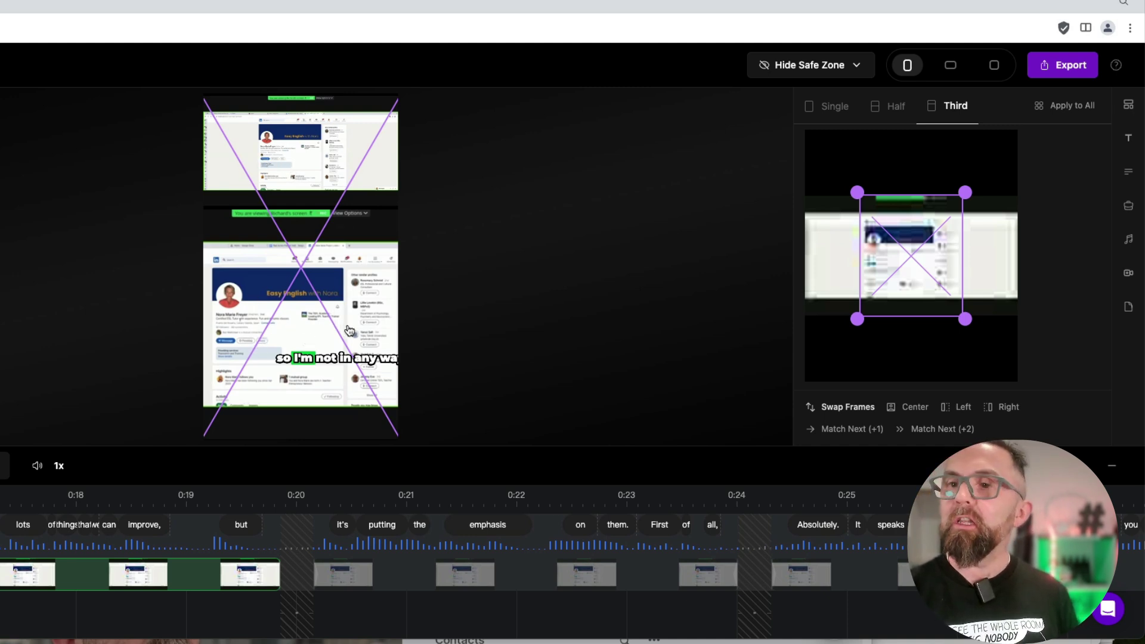
- Reframe the segment with the Single layout and Center preset, enlarging the crop frame to take in the whole profile page
left_click(832, 112)
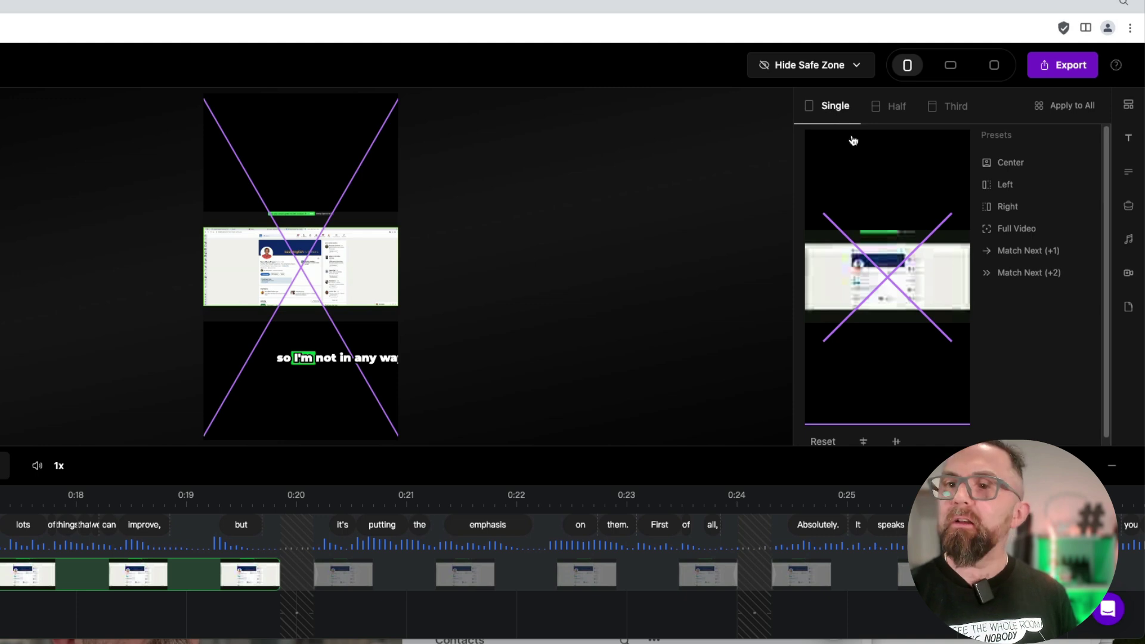
left_click(1003, 165)
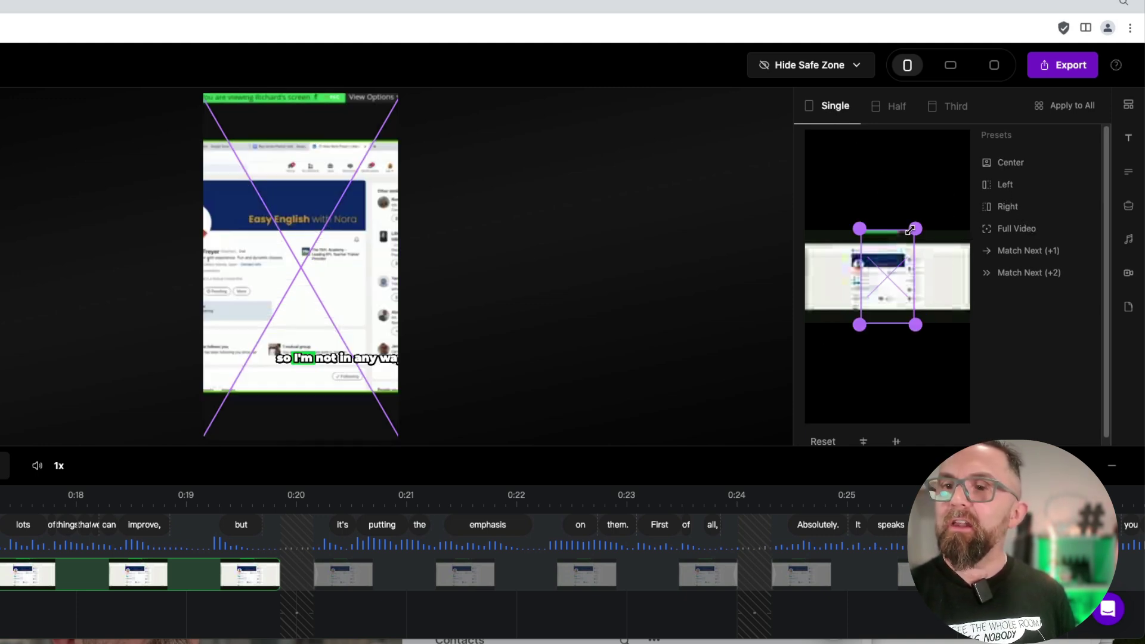
left_click_drag(912, 227, 934, 195)
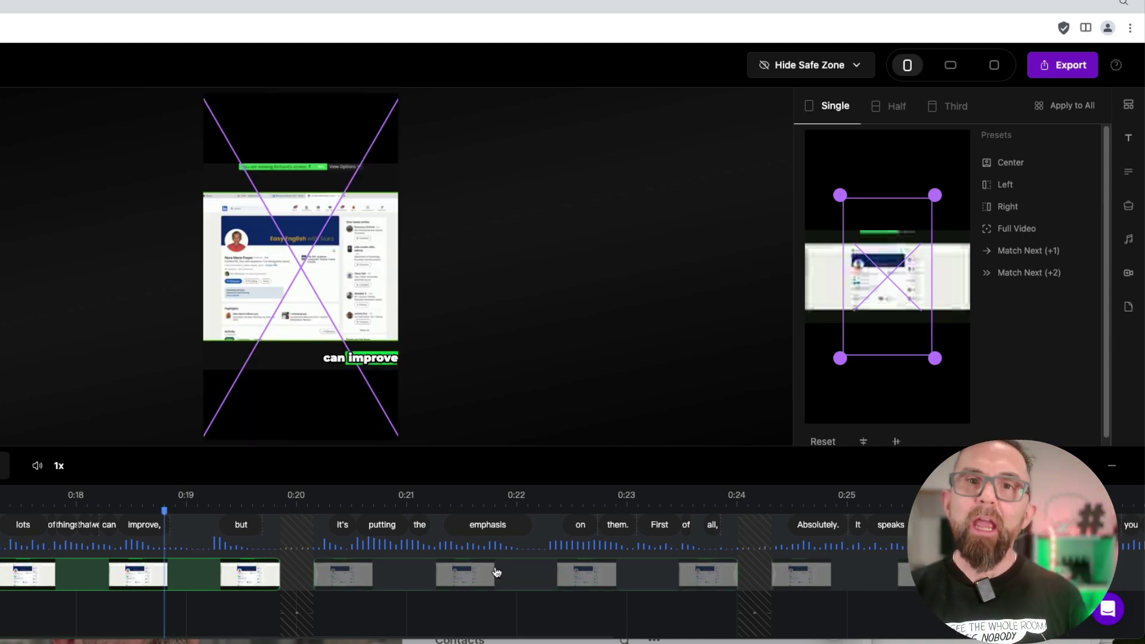
- Apply the reframed segment's crop to all segments and check the framing of the following ones
left_click(515, 571)
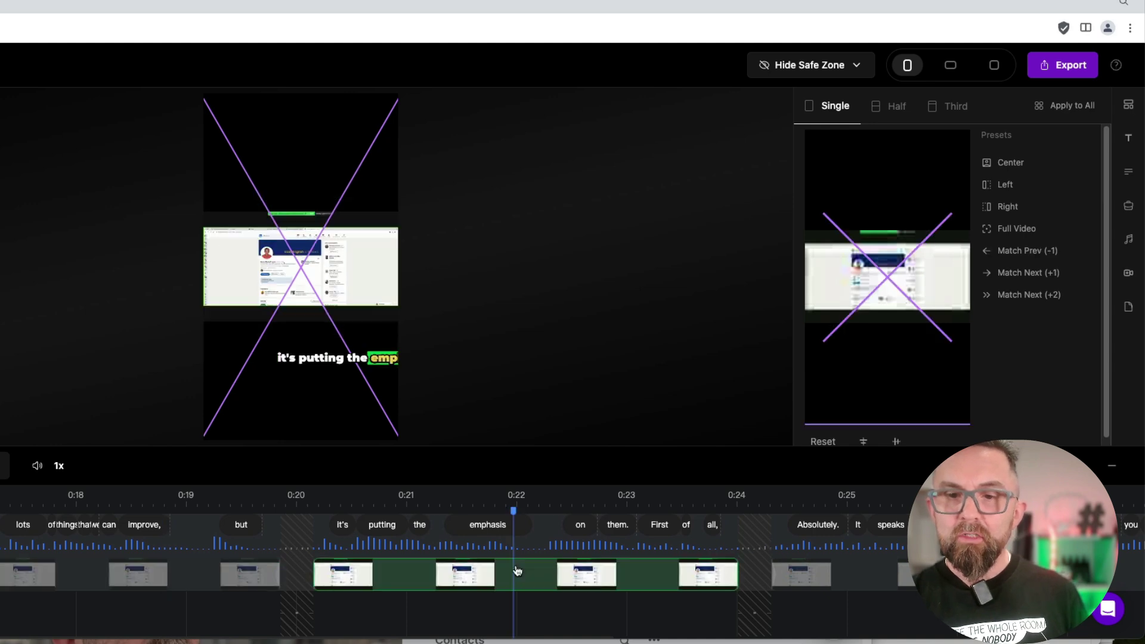
left_click(154, 563)
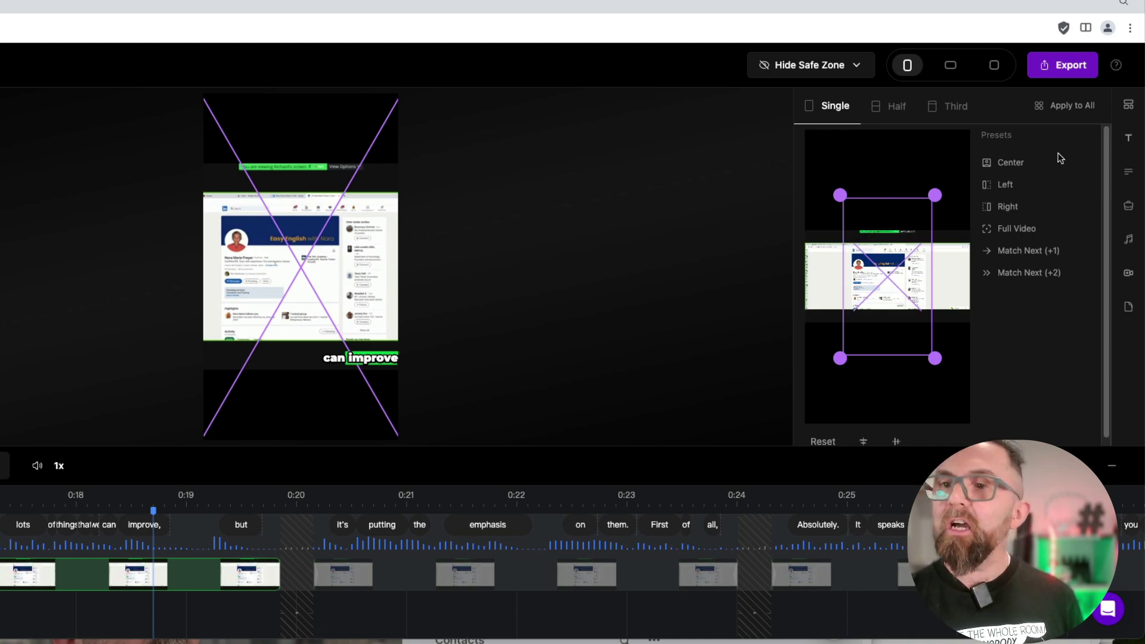
left_click(1057, 106)
left_click(360, 576)
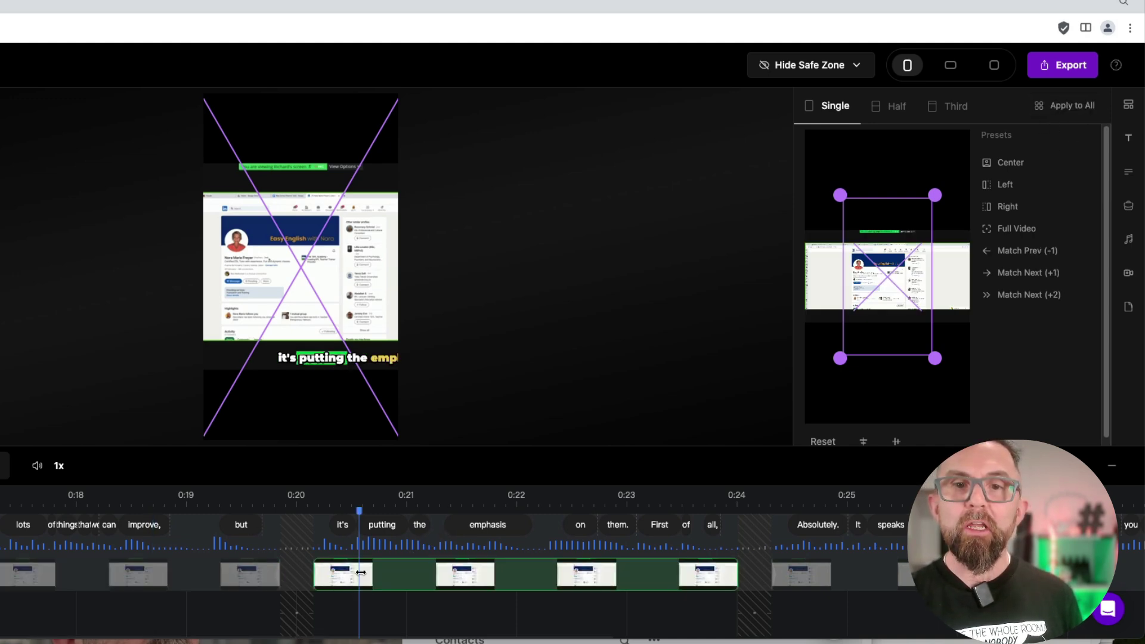
left_click(870, 574)
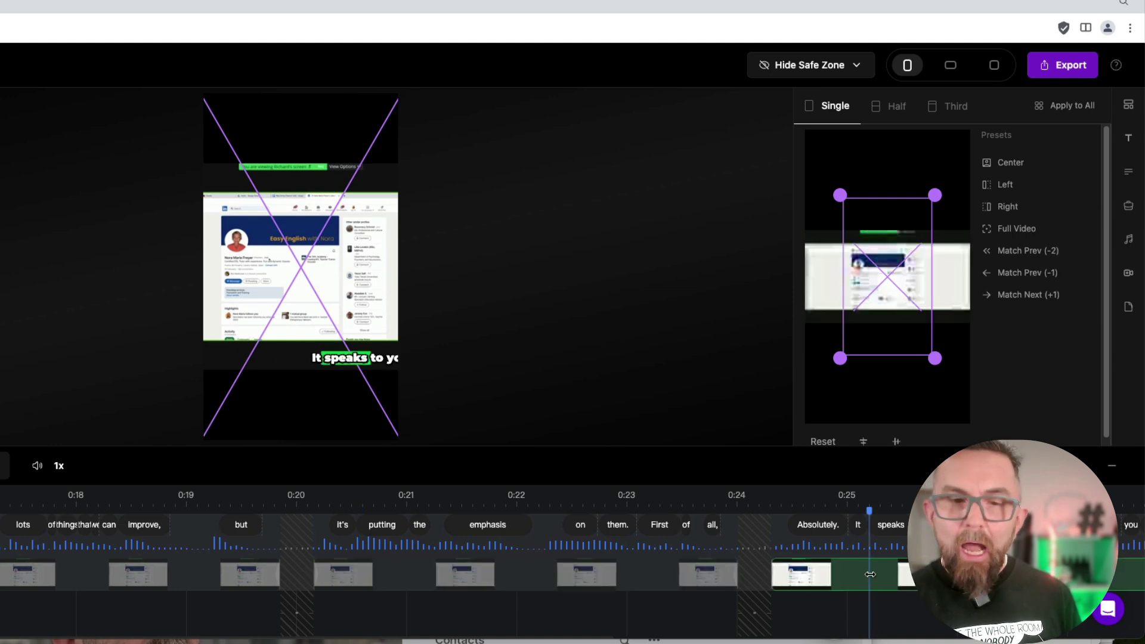
scroll(240, 493, "down", 2)
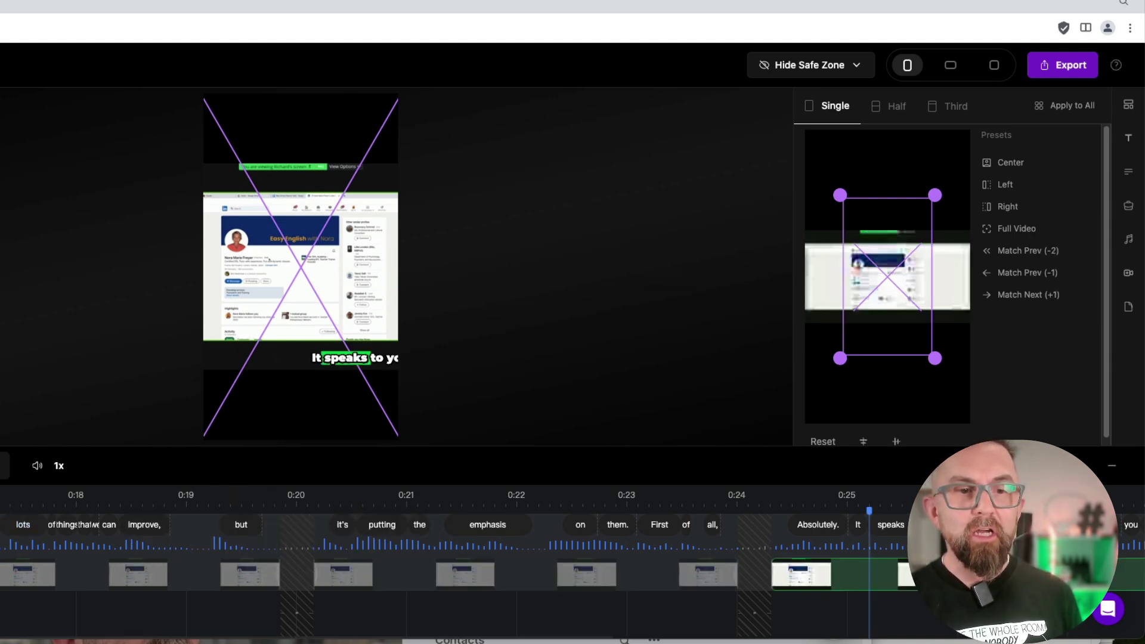
- Open the caption word "improve," for editing
right_click(149, 525)
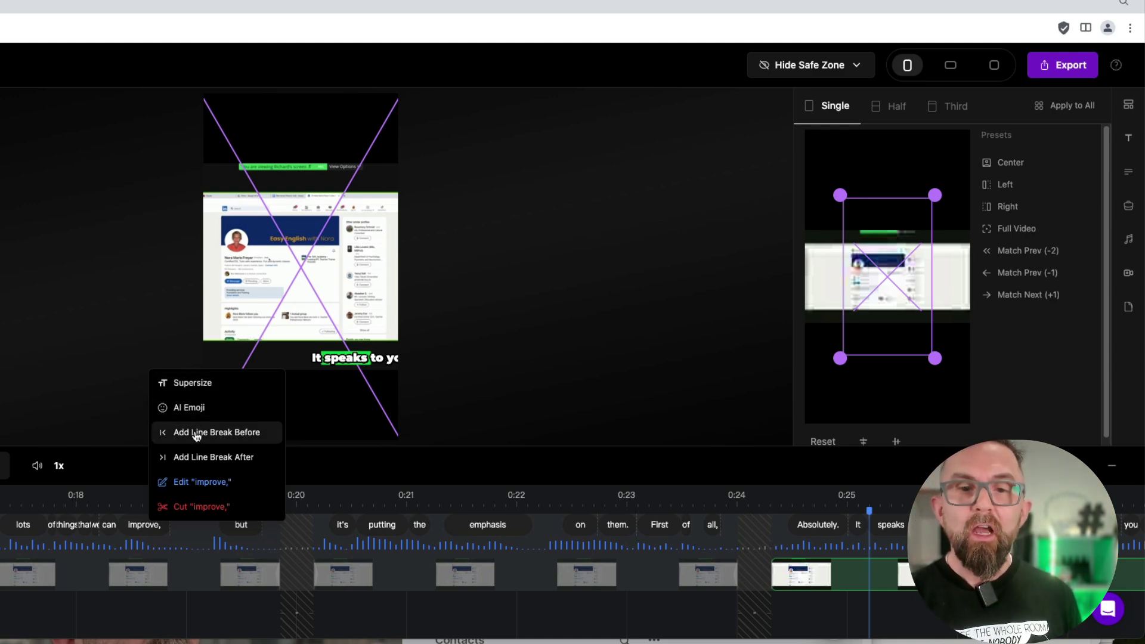
left_click(201, 483)
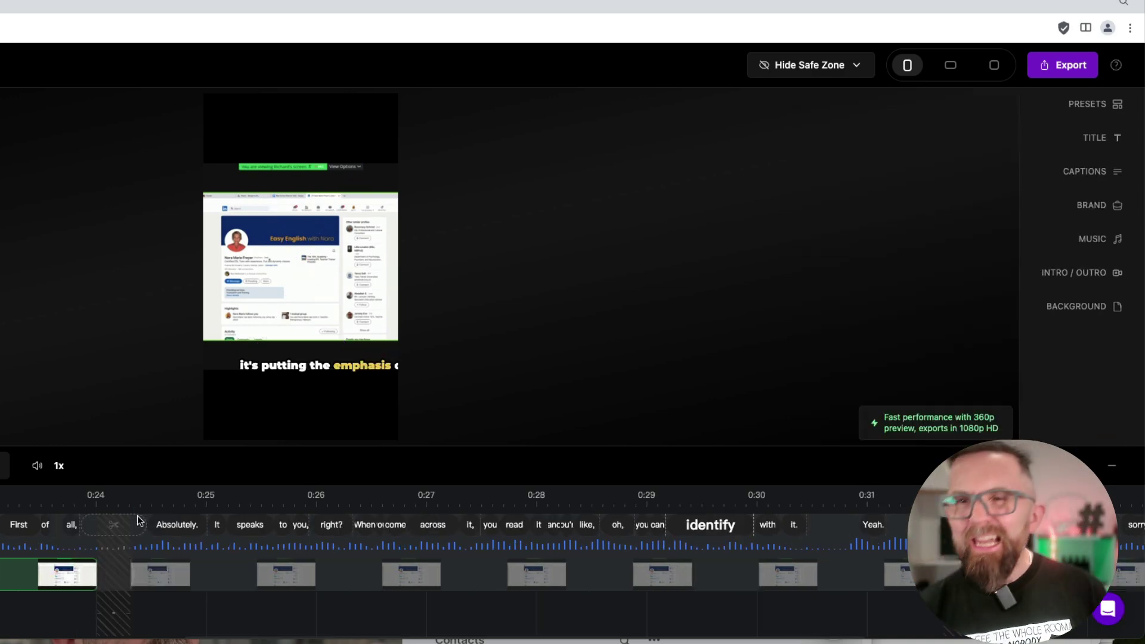
- Center the captions horizontally in the vertical frame and move them lower, beneath the shared screen
left_click(291, 377)
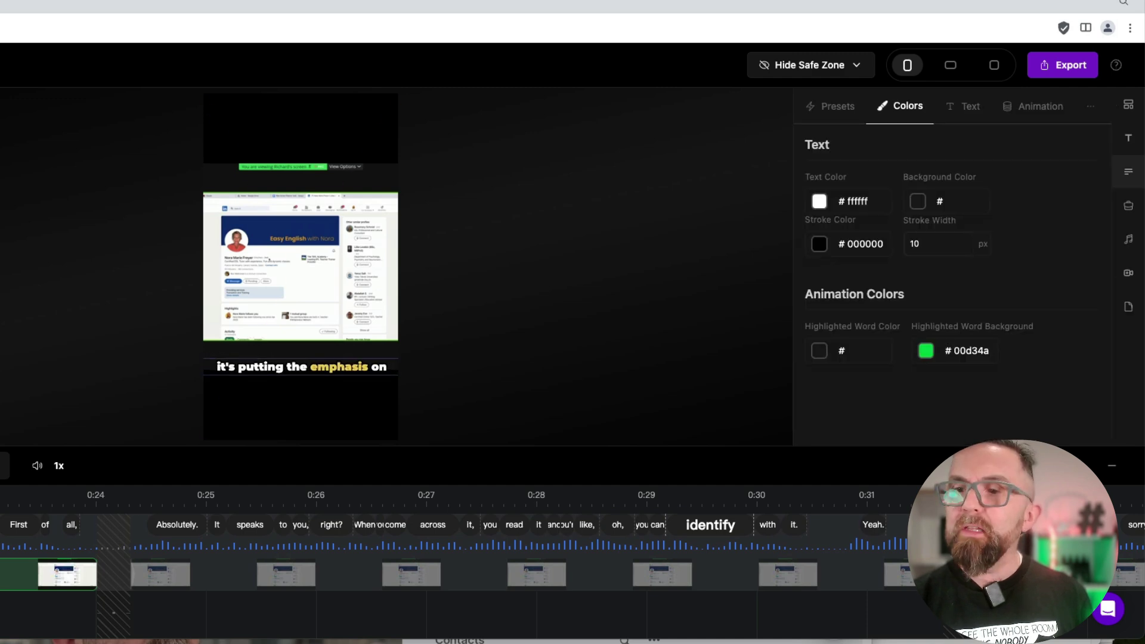
left_click(762, 577)
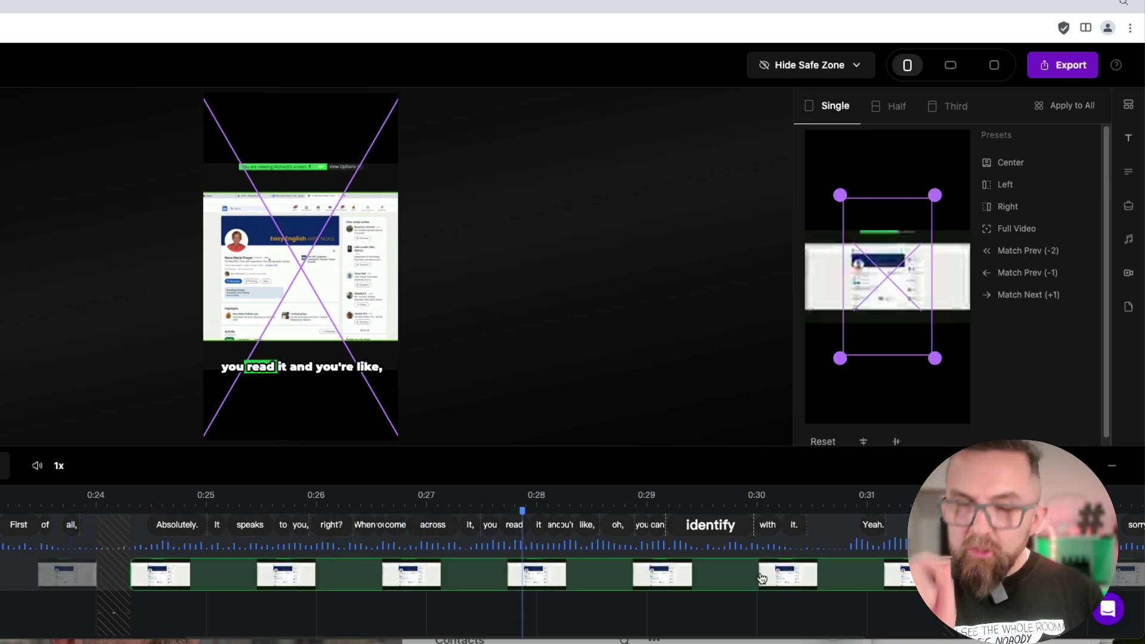
left_click(308, 373)
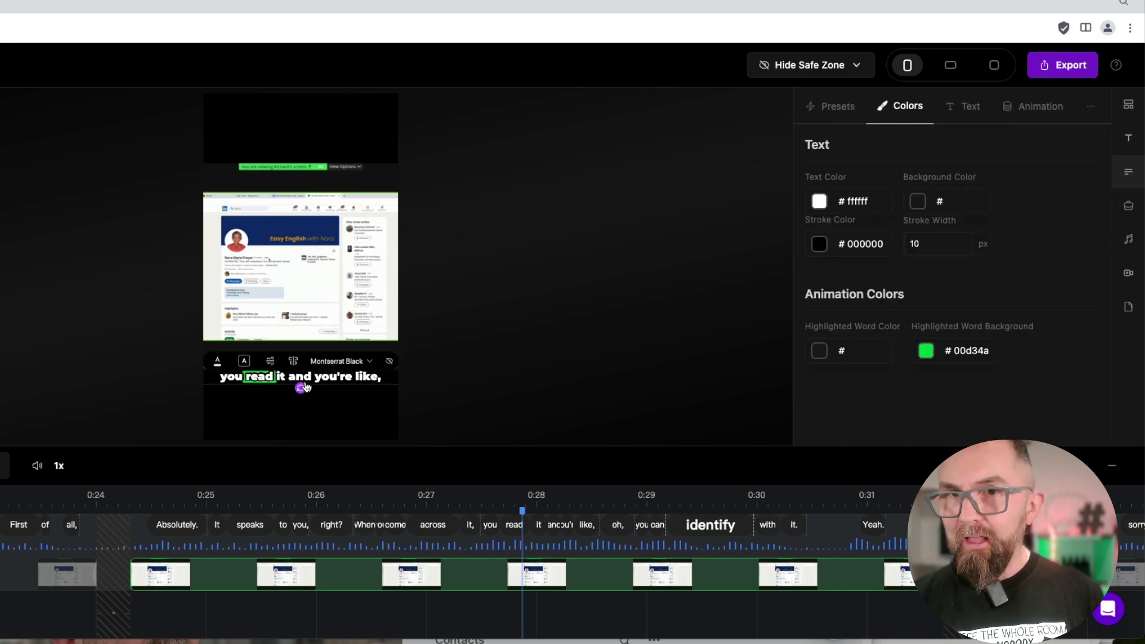